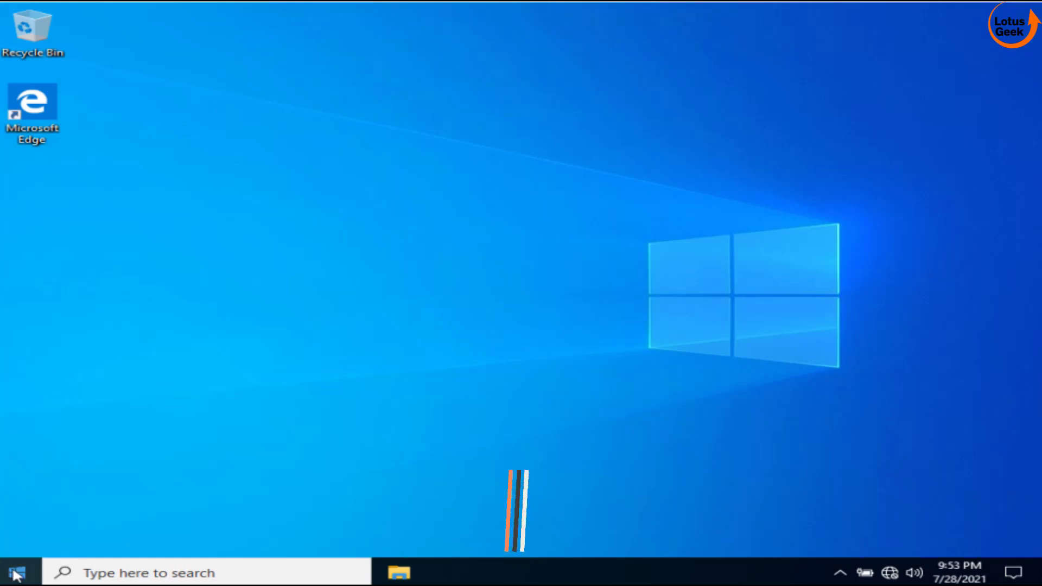
# Run services.msc from the Run dialog found via Start search
pyautogui.press('super')
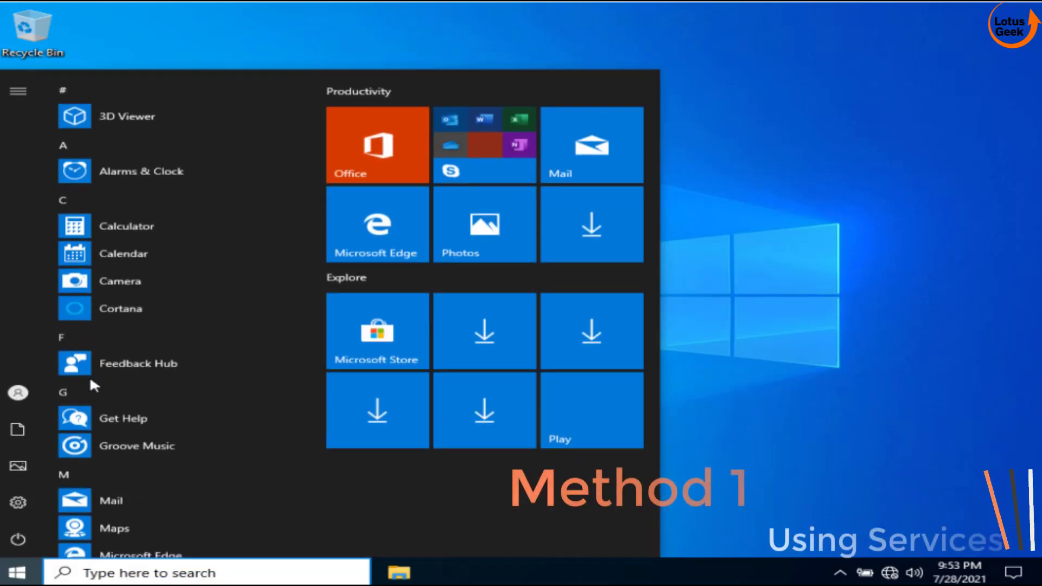
pyautogui.write('run')
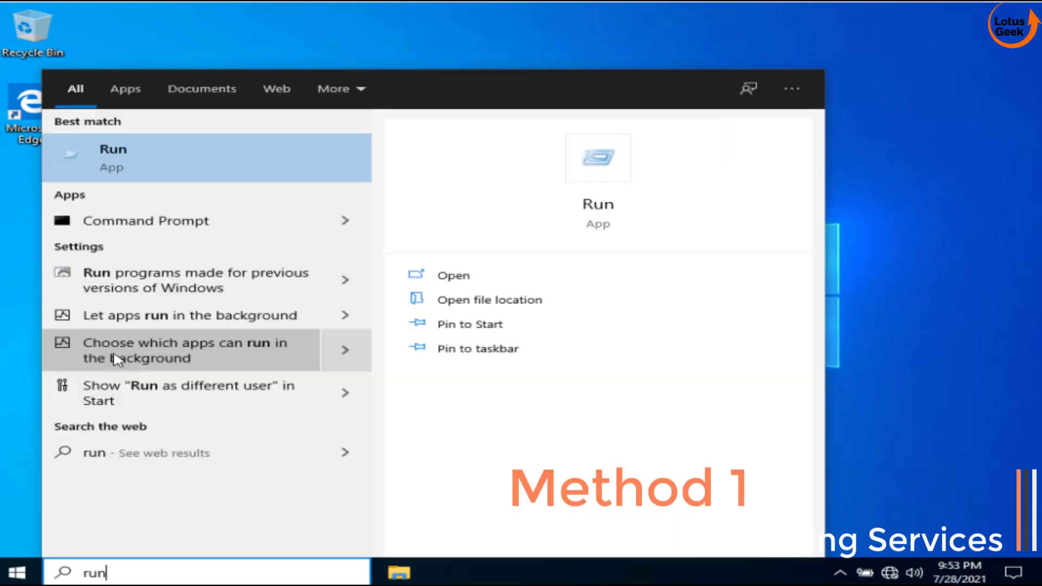
pyautogui.click(601, 175)
pyautogui.write('ser')
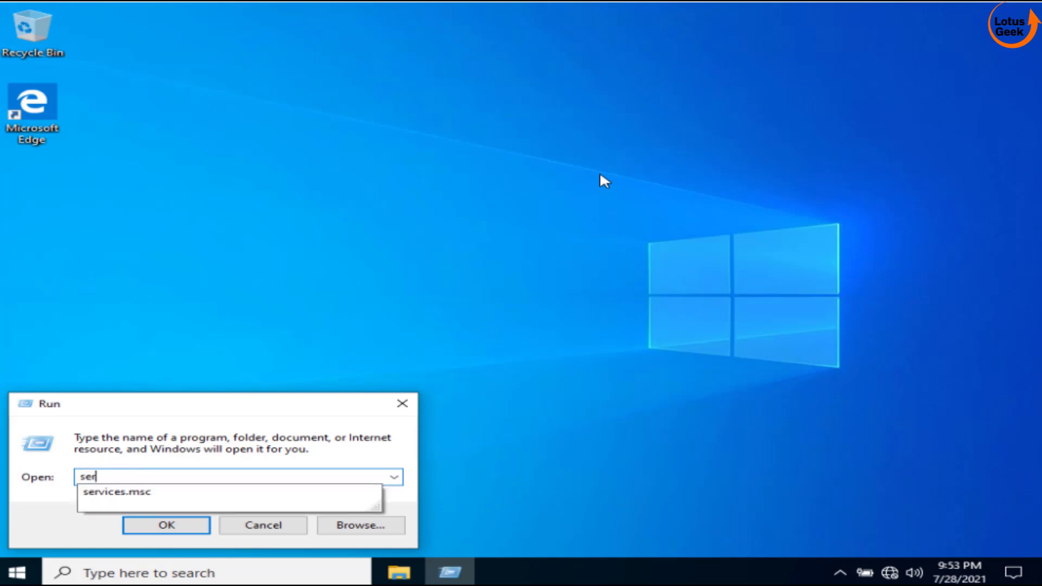
pyautogui.press('Down')
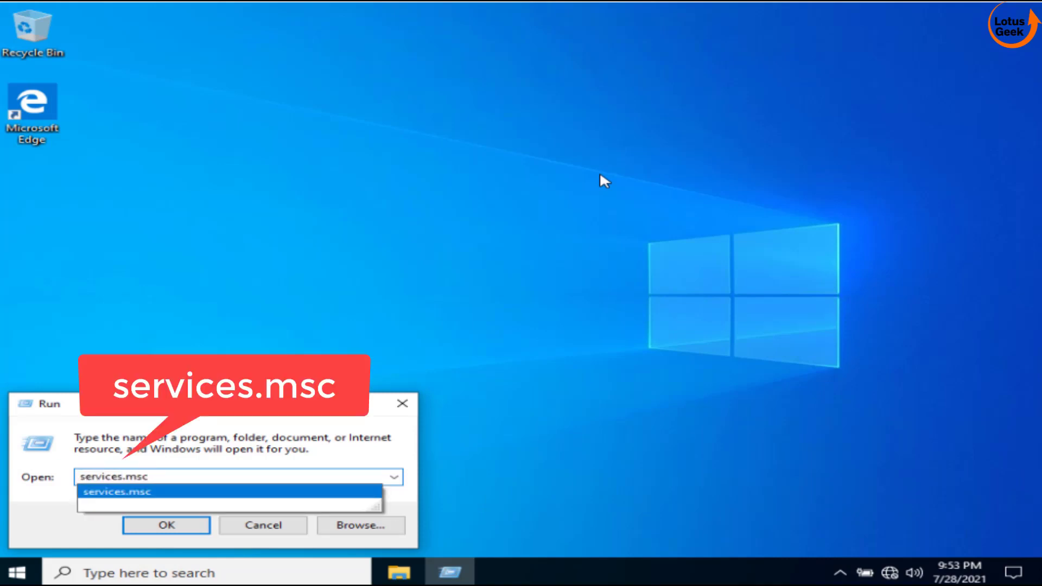
pyautogui.press('Return')
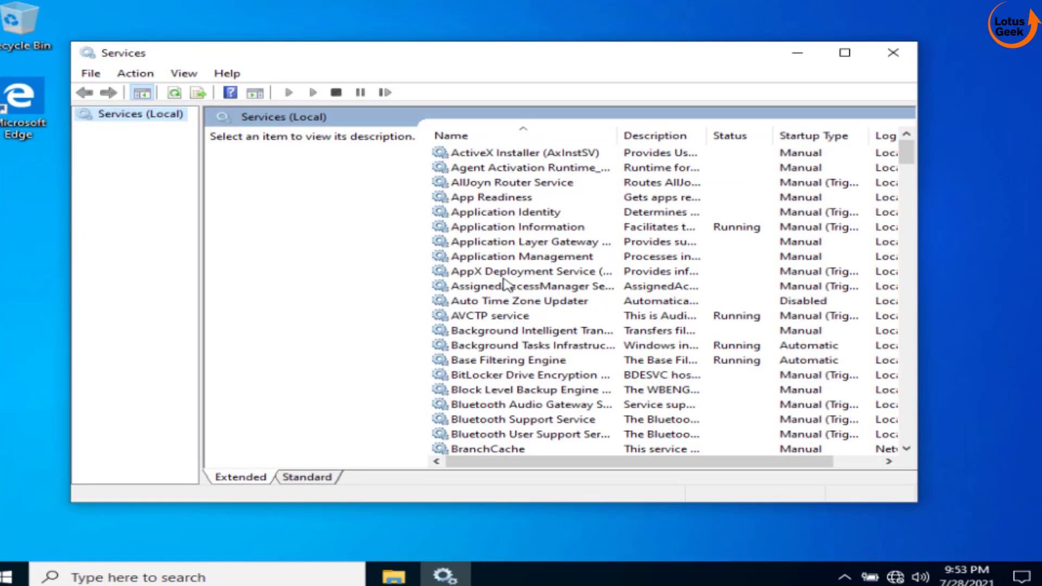
# Set Radio Management Service startup type to Automatic, apply it, and close Services
pyautogui.click(506, 285)
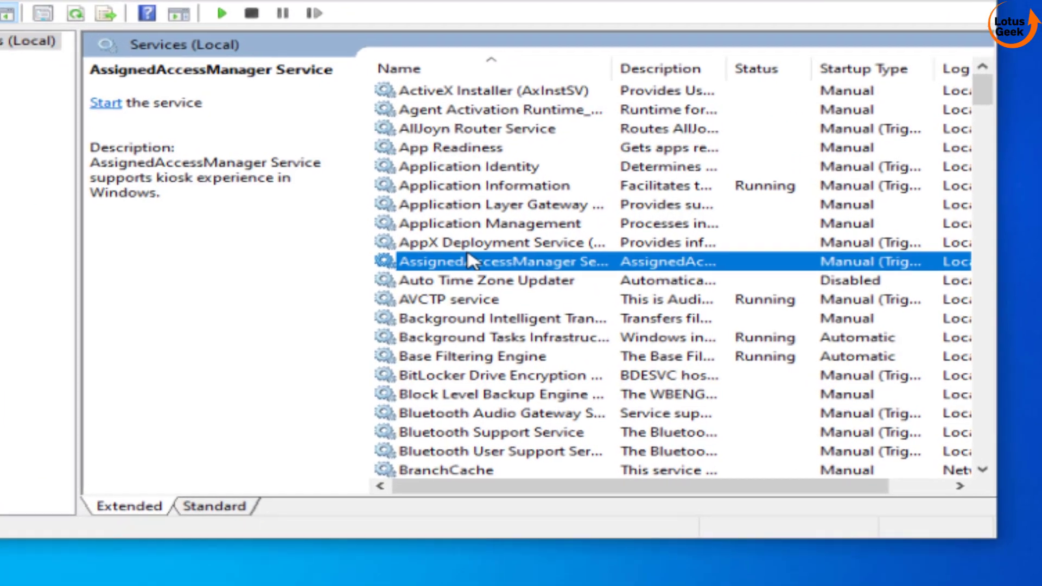
pyautogui.press('r')
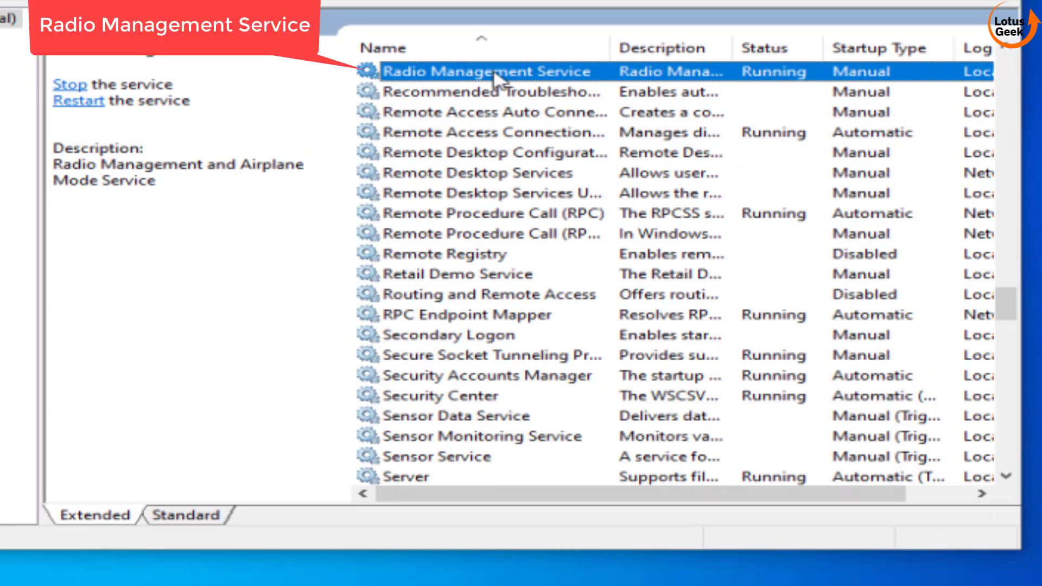
pyautogui.doubleClick(494, 80)
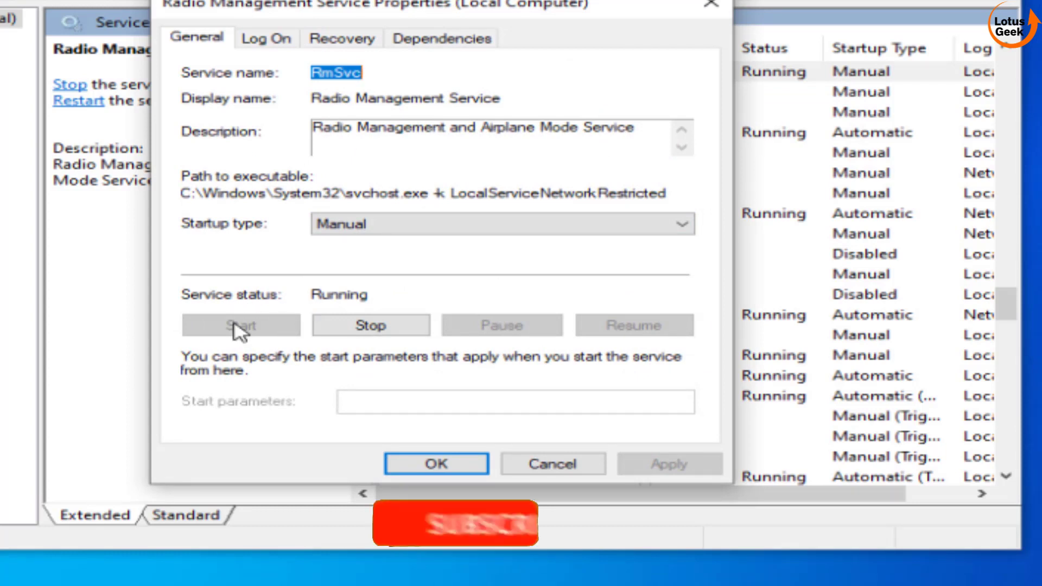
pyautogui.click(376, 228)
pyautogui.click(361, 254)
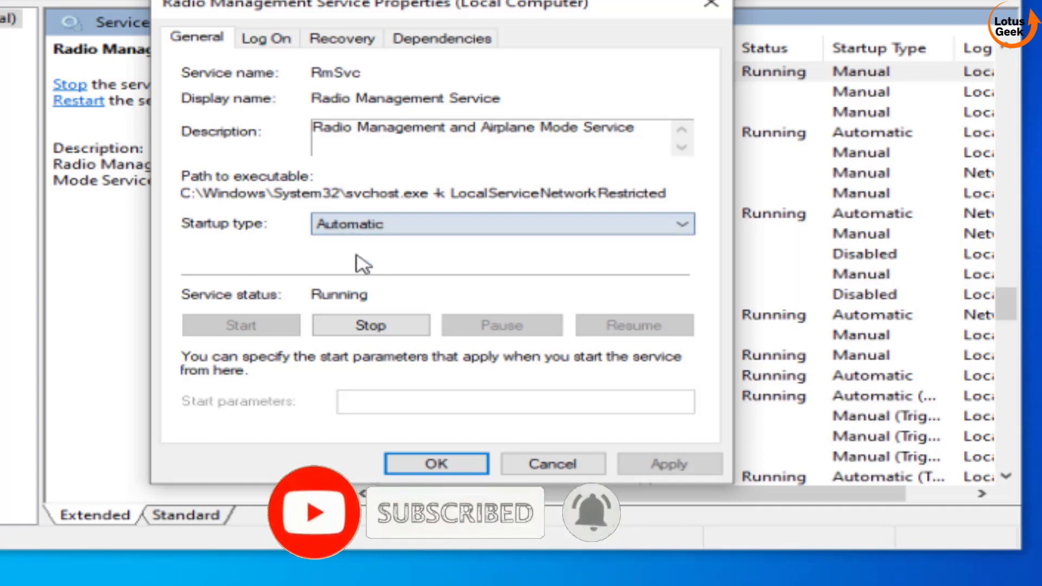
pyautogui.click(669, 464)
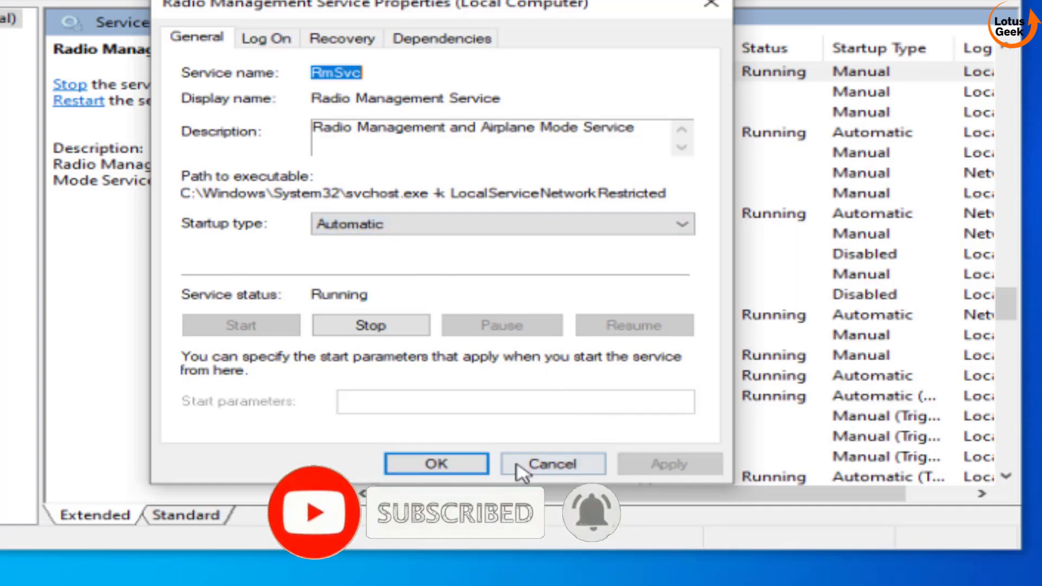
pyautogui.click(449, 466)
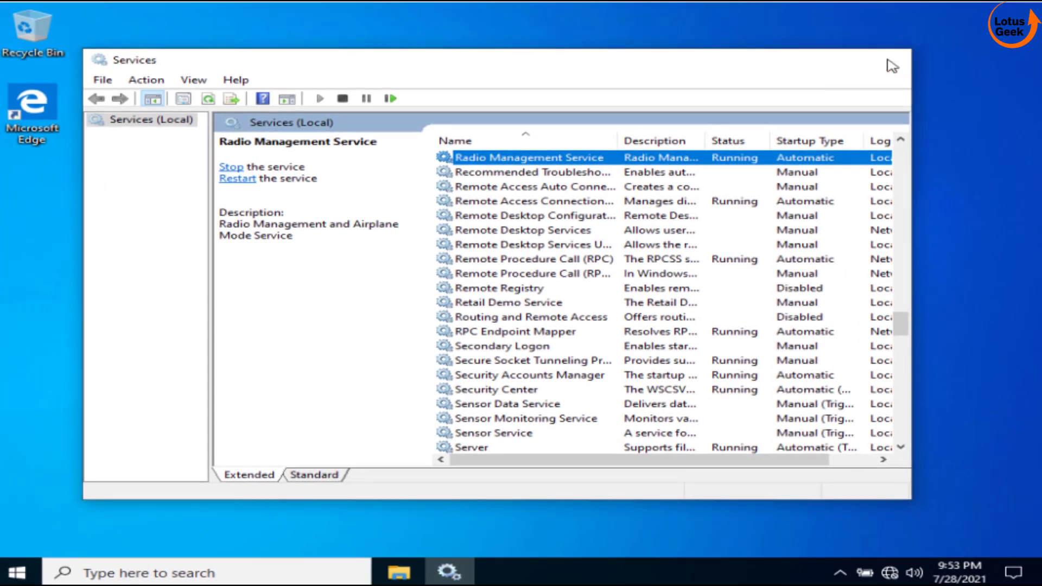
pyautogui.click(889, 61)
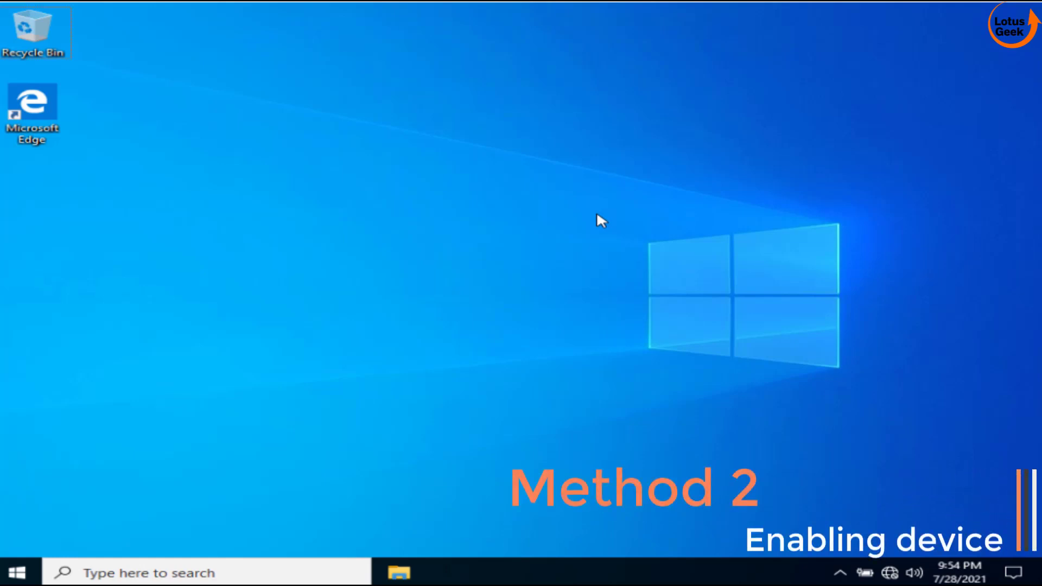
# Go from Settings' Network & Internet page to Change adapter options in Network Connections
pyautogui.press('super+i')
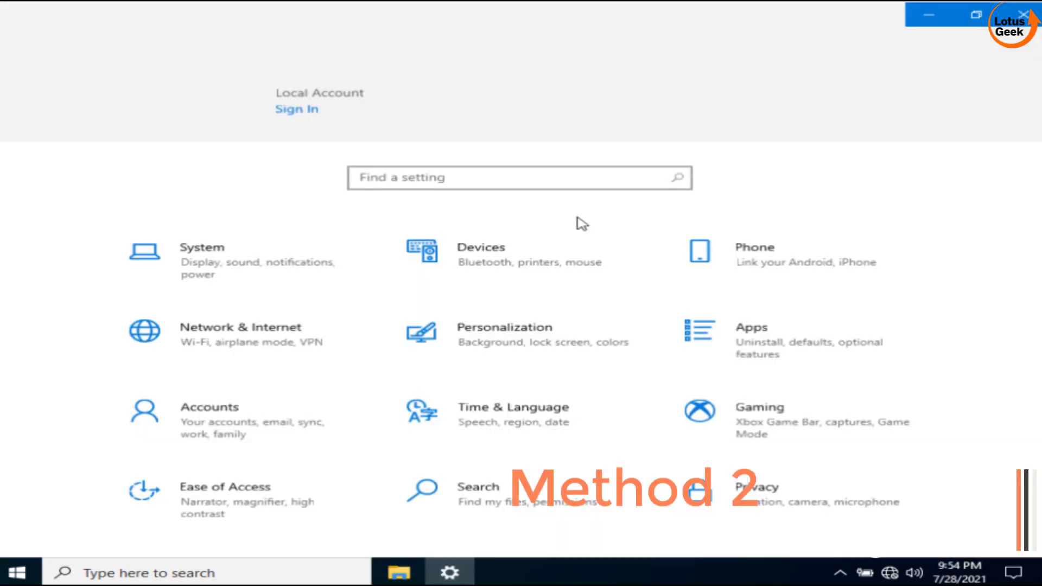
pyautogui.click(255, 348)
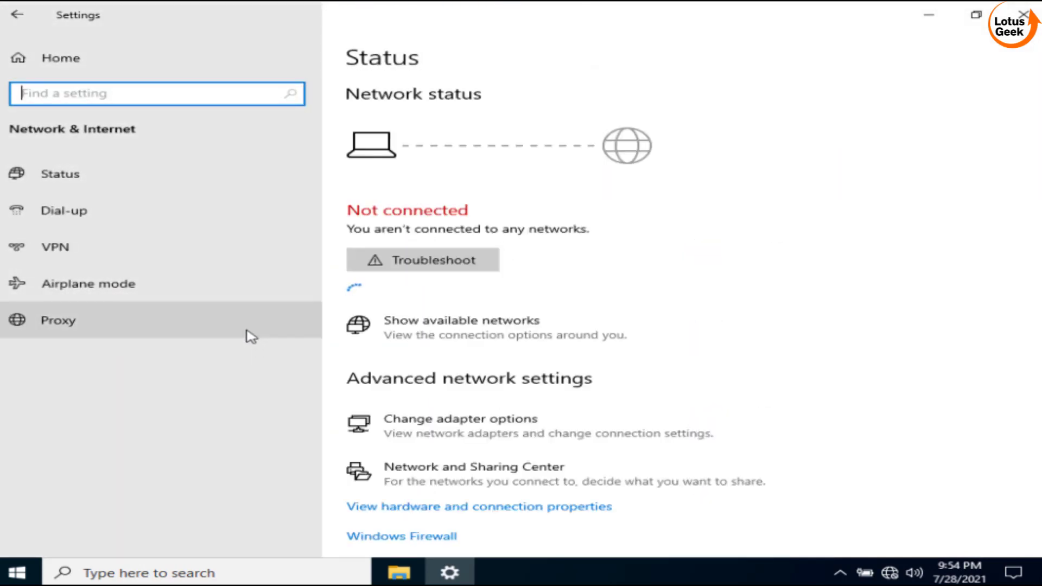
pyautogui.click(510, 424)
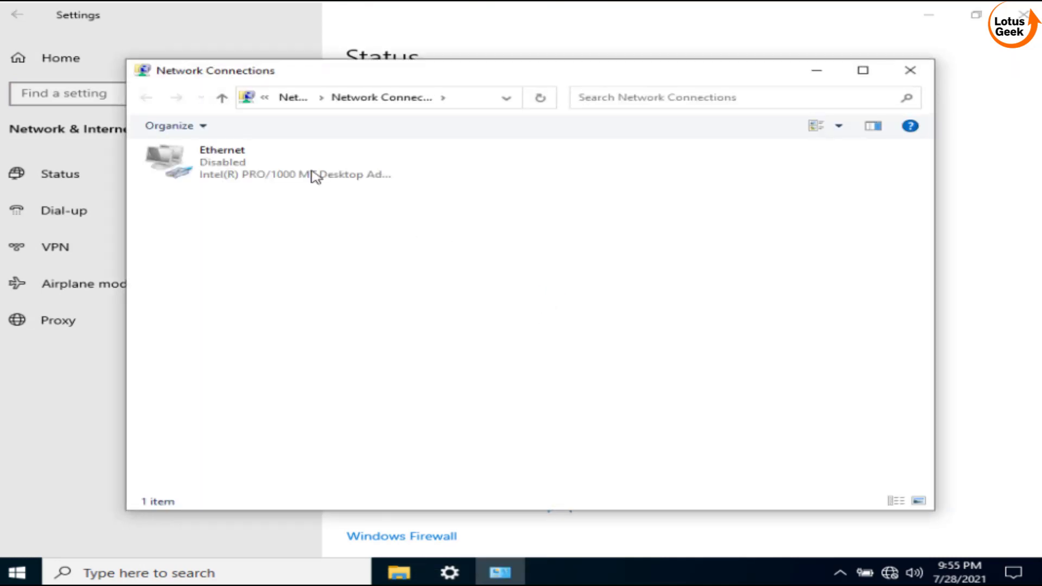
# Enable the Ethernet adapter, disable and re-enable it, then close Network Connections
pyautogui.click(202, 164)
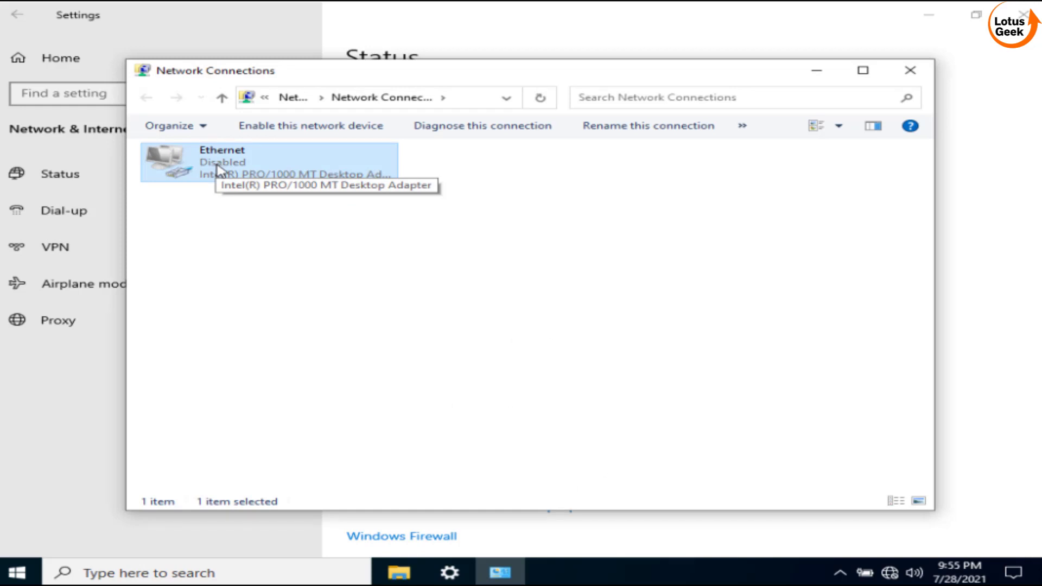
pyautogui.rightClick(218, 168)
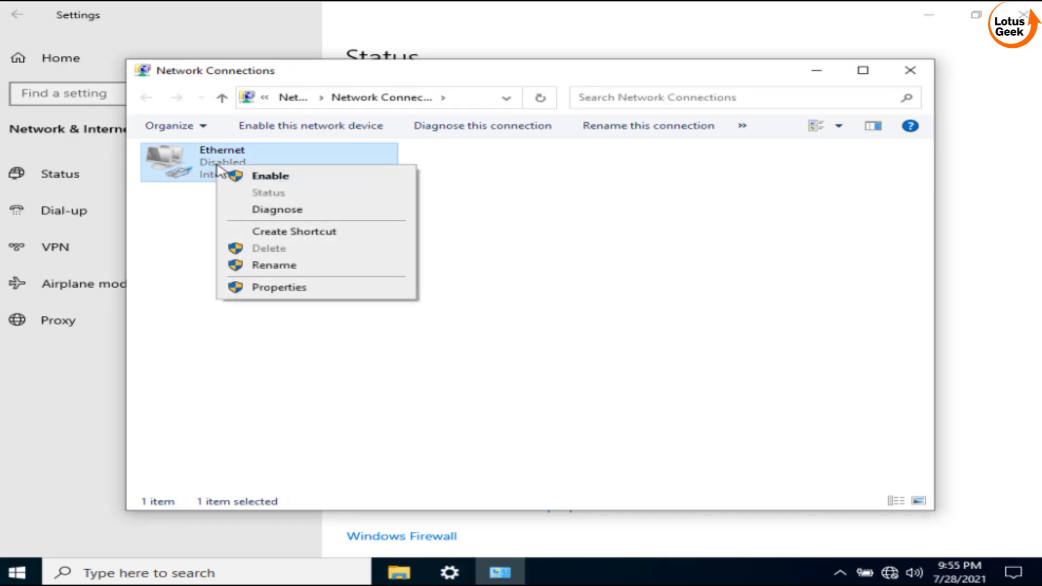
pyautogui.click(262, 178)
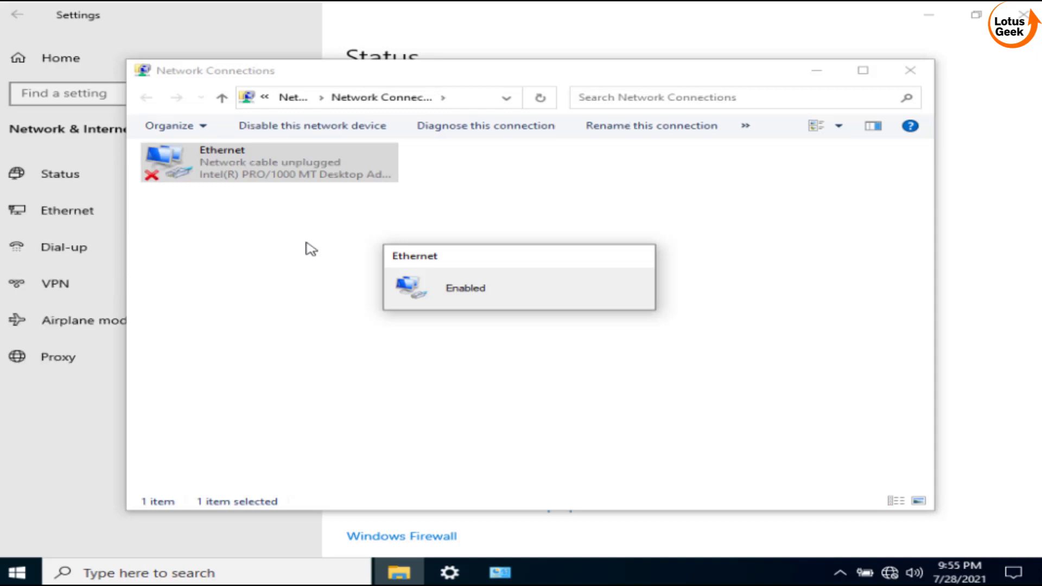
pyautogui.rightClick(263, 163)
pyautogui.click(299, 172)
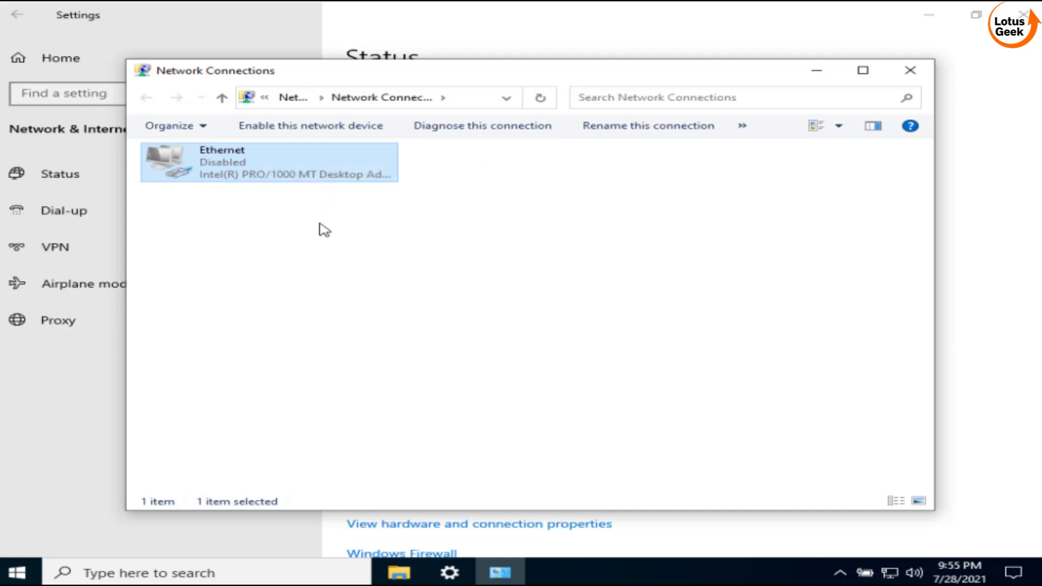
pyautogui.rightClick(239, 163)
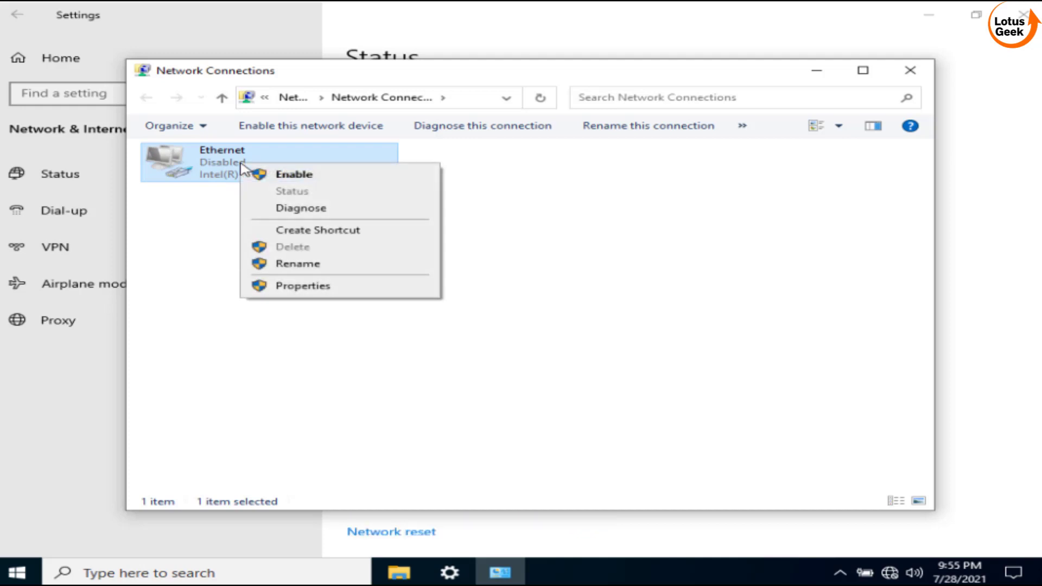
pyautogui.click(300, 176)
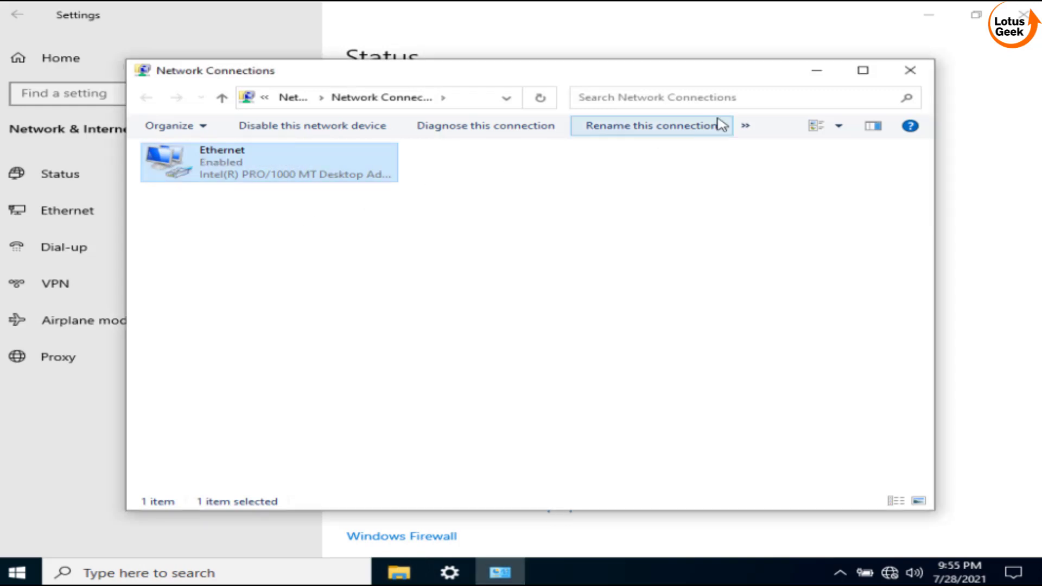
pyautogui.click(908, 72)
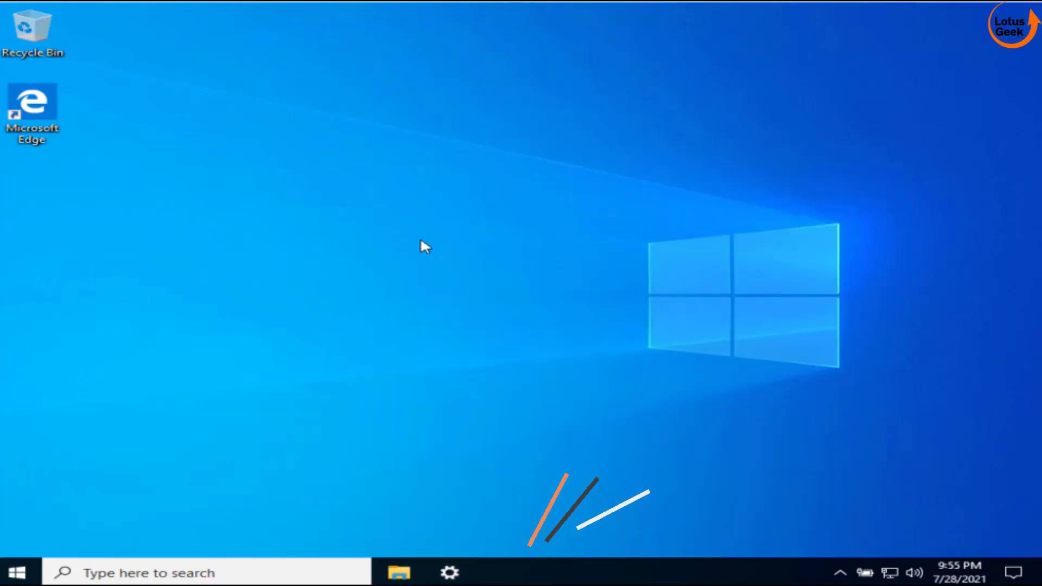
# Open Device Manager and the Intel(R) PRO/1000 MT Desktop Adapter's Properties
pyautogui.rightClick(17, 572)
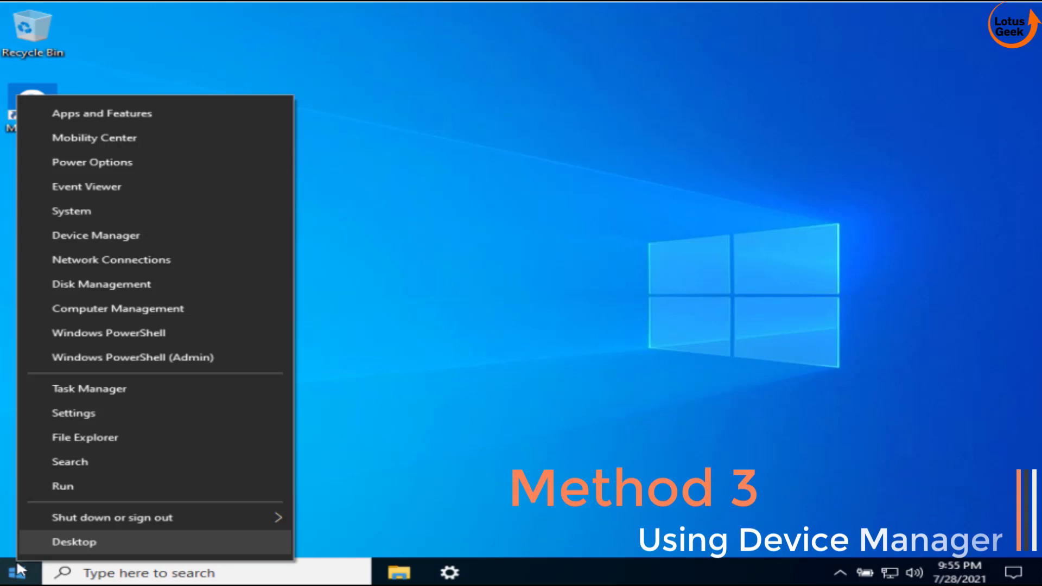
pyautogui.click(107, 245)
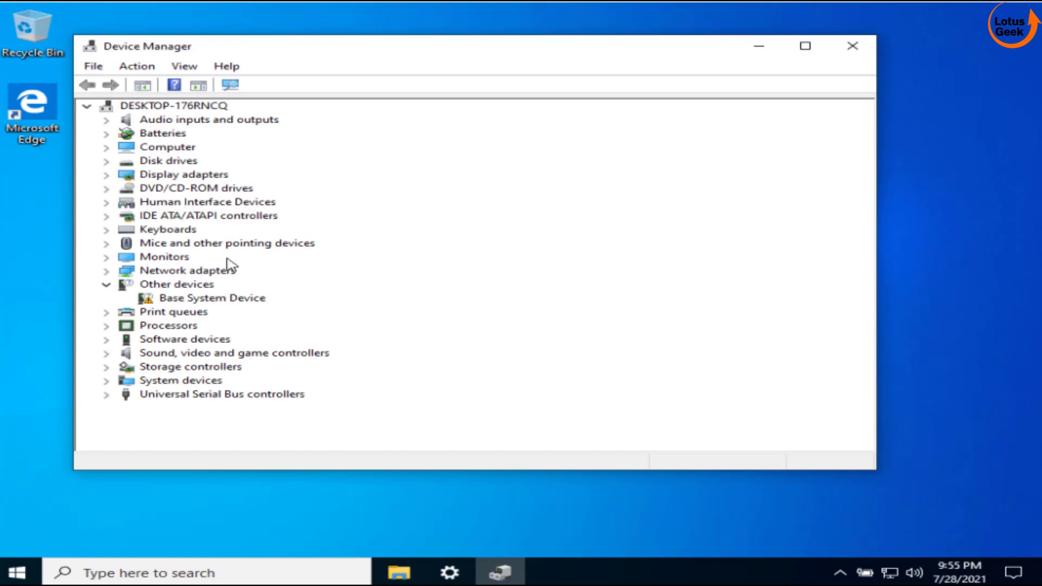
pyautogui.click(174, 270)
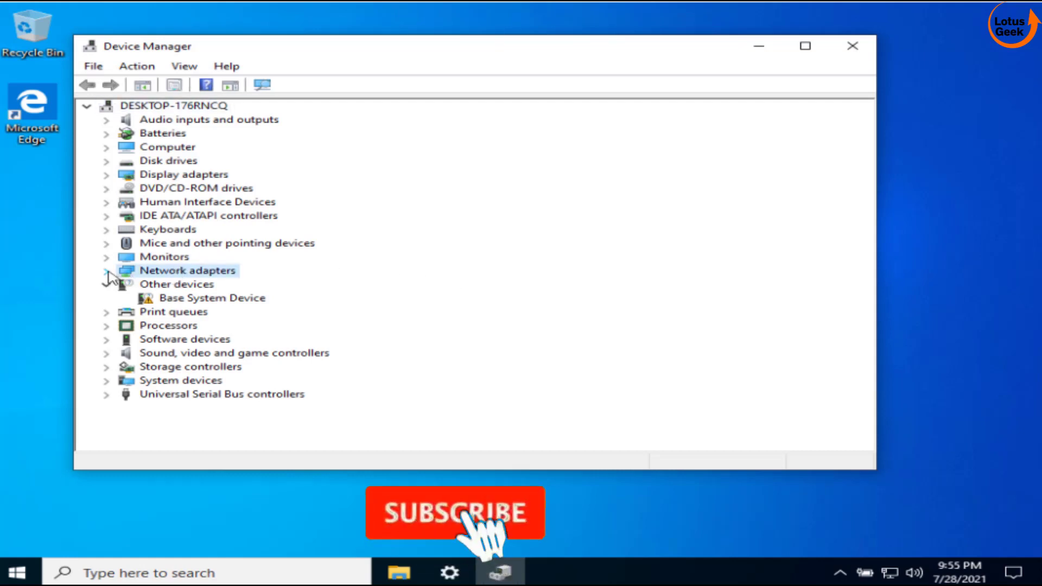
pyautogui.click(107, 272)
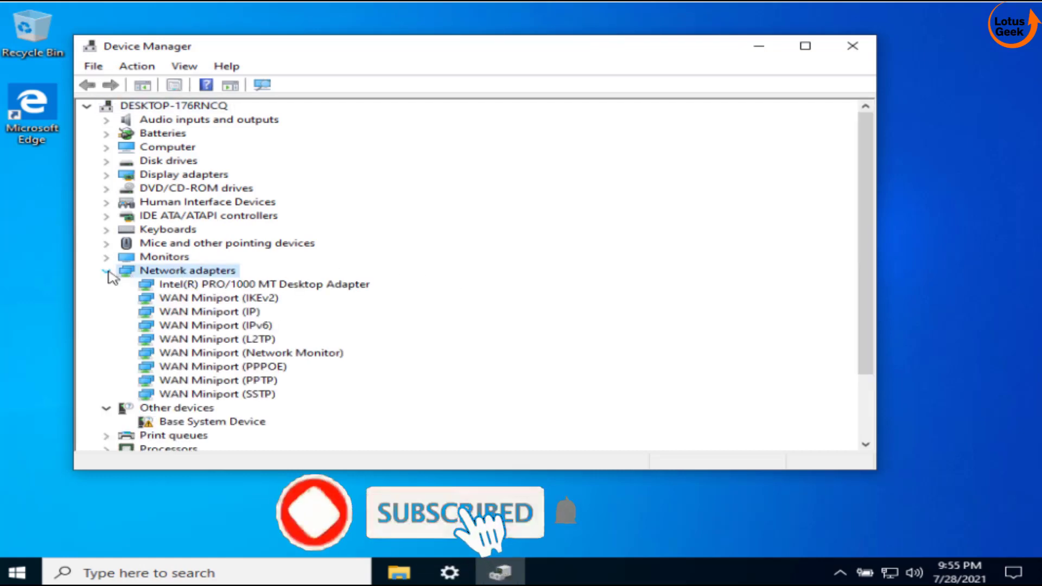
pyautogui.rightClick(313, 286)
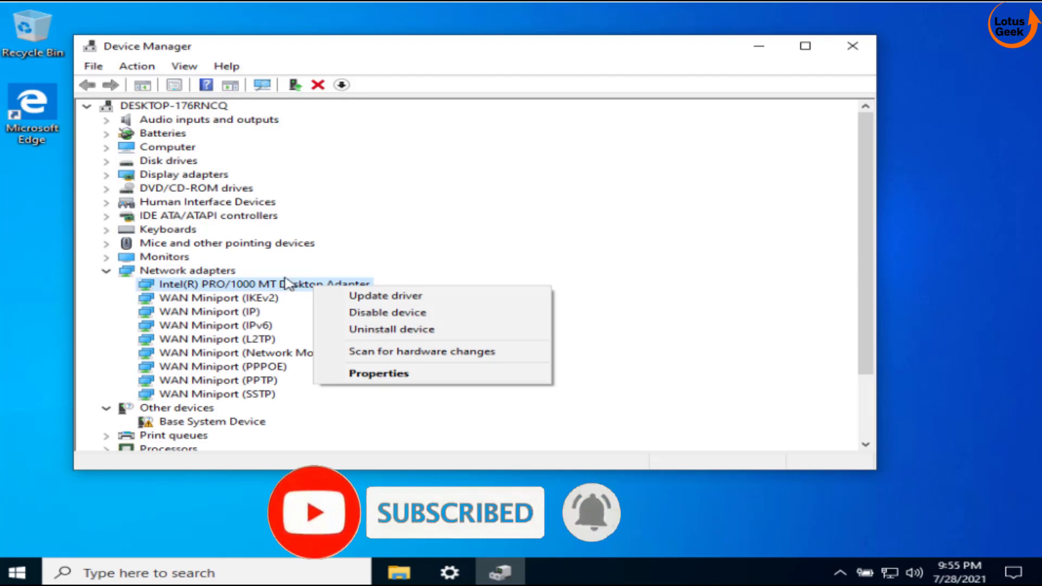
pyautogui.click(372, 376)
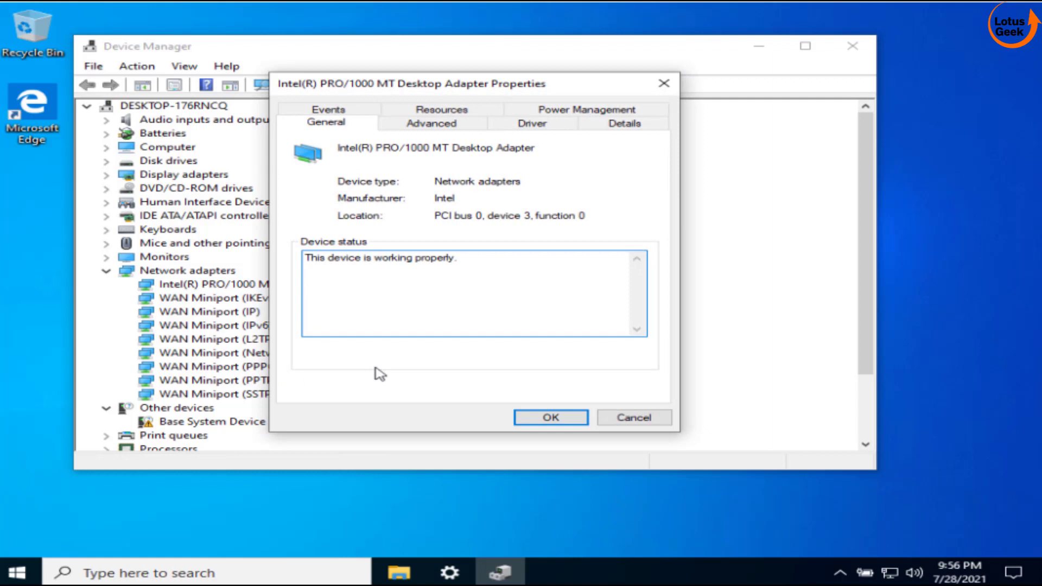
# Uncheck 'Allow the computer to turn off this device to save power', confirm, and close Device Manager
pyautogui.click(580, 112)
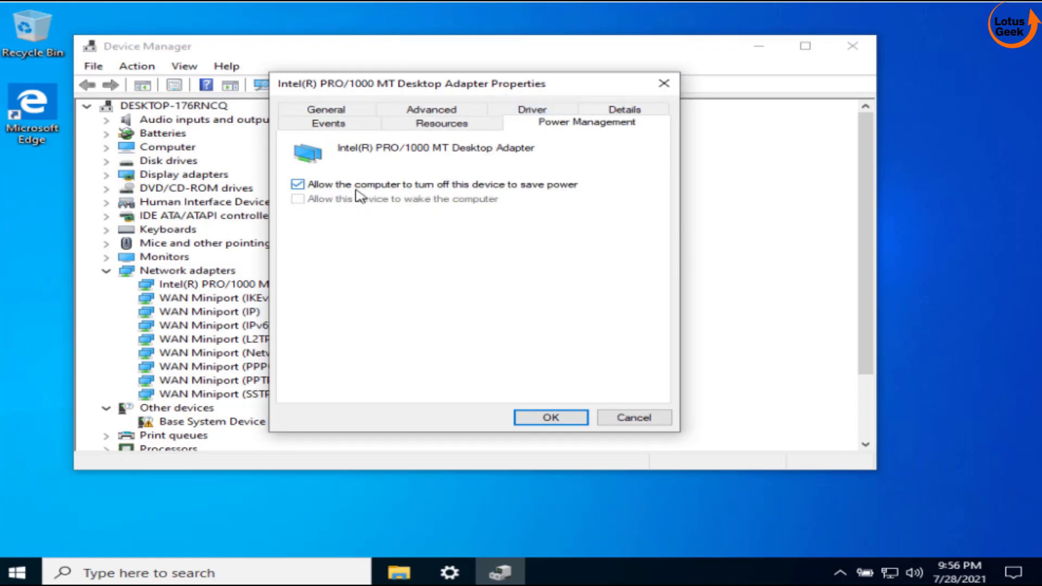
pyautogui.click(299, 187)
pyautogui.click(557, 424)
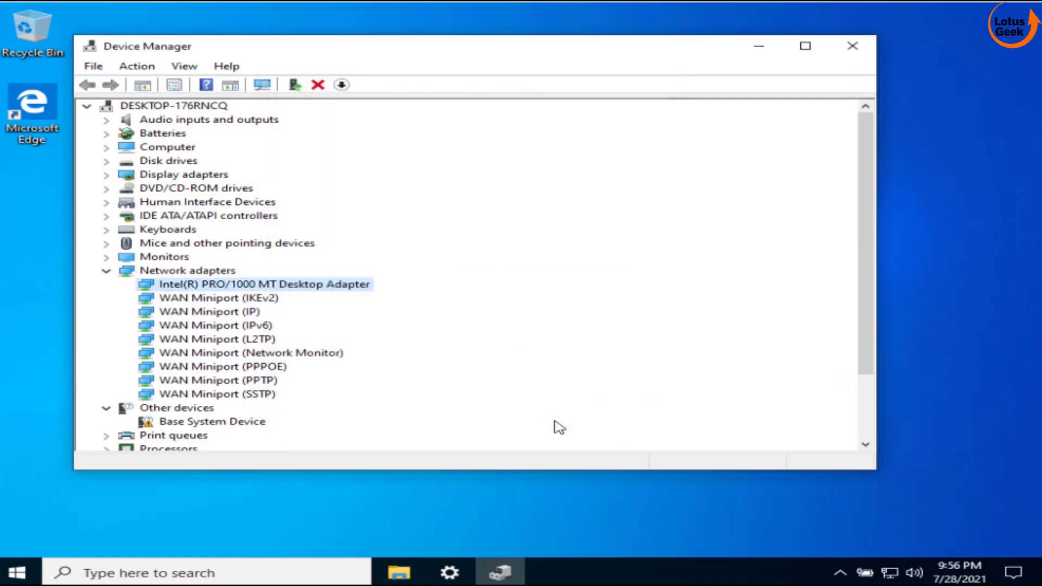
pyautogui.click(853, 49)
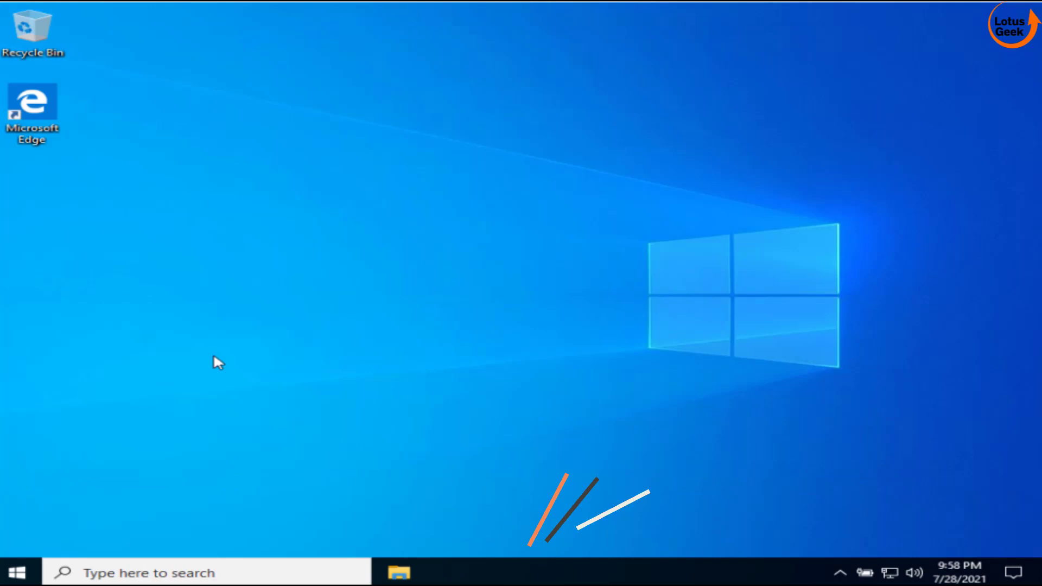
# Open the Start menu to search for Command Prompt
pyautogui.click(16, 573)
pyautogui.write('cmd')
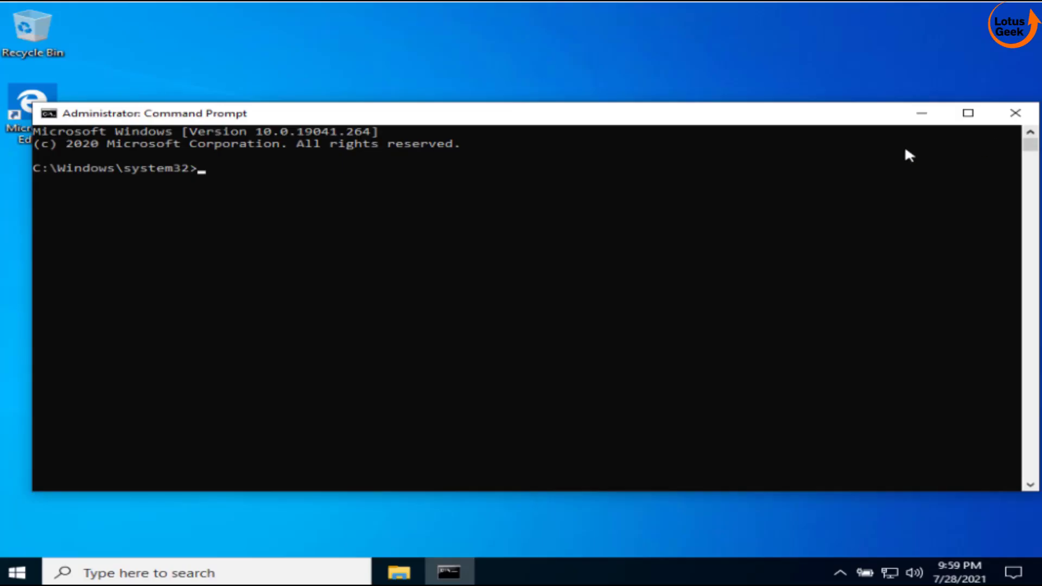
# Run netsh winsock reset and netsh int ip reset in the console
pyautogui.click(571, 218)
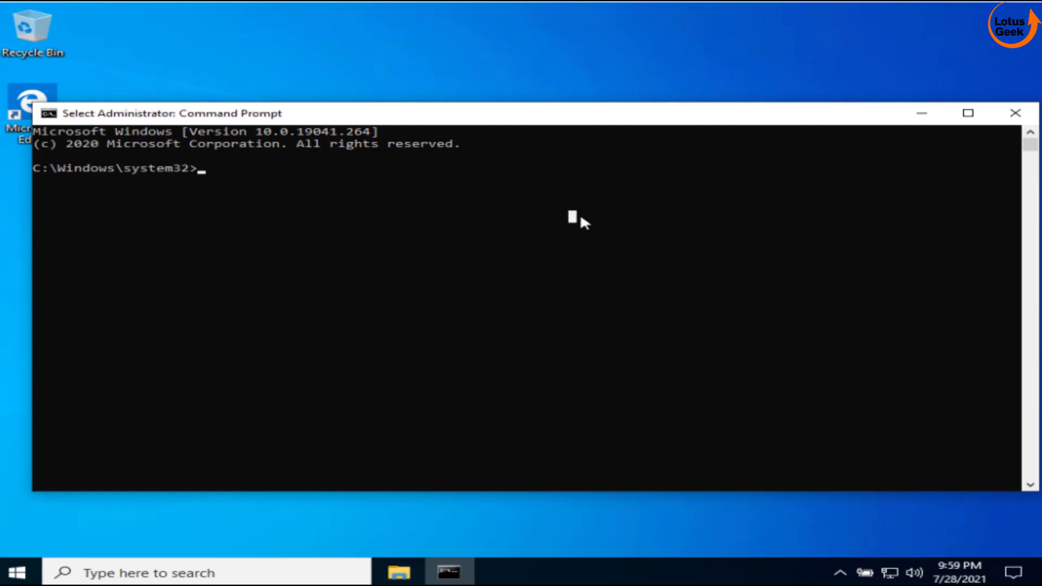
pyautogui.write('netsh')
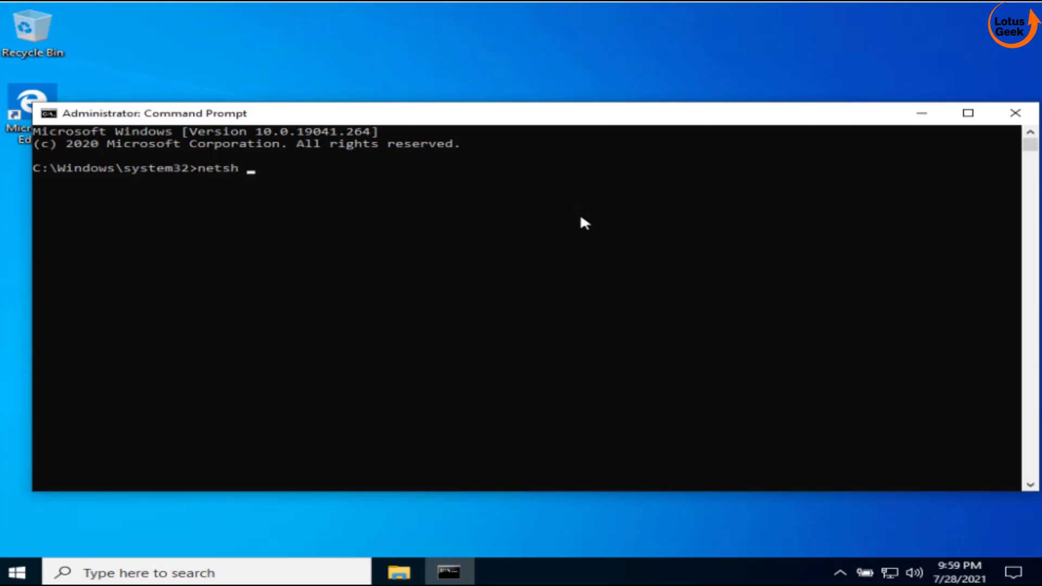
pyautogui.write(' winsock')
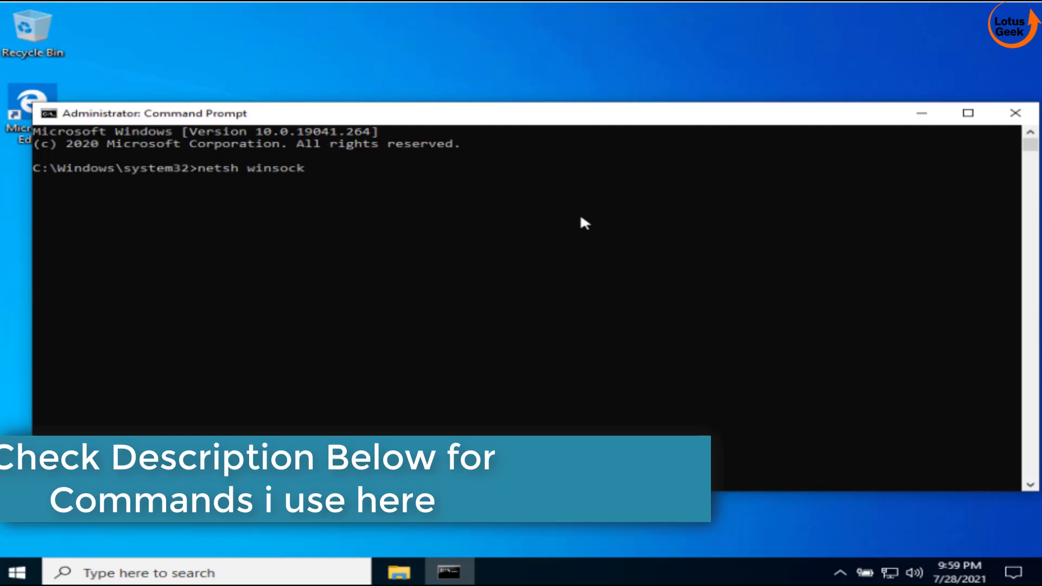
pyautogui.write(' reset')
pyautogui.press('Return')
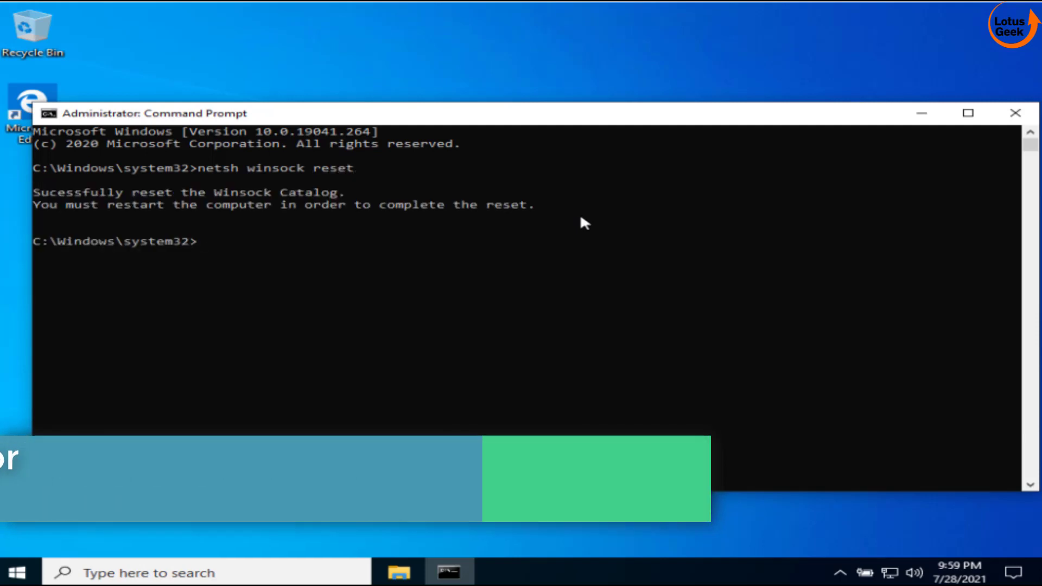
pyautogui.write('netsh int ip reset')
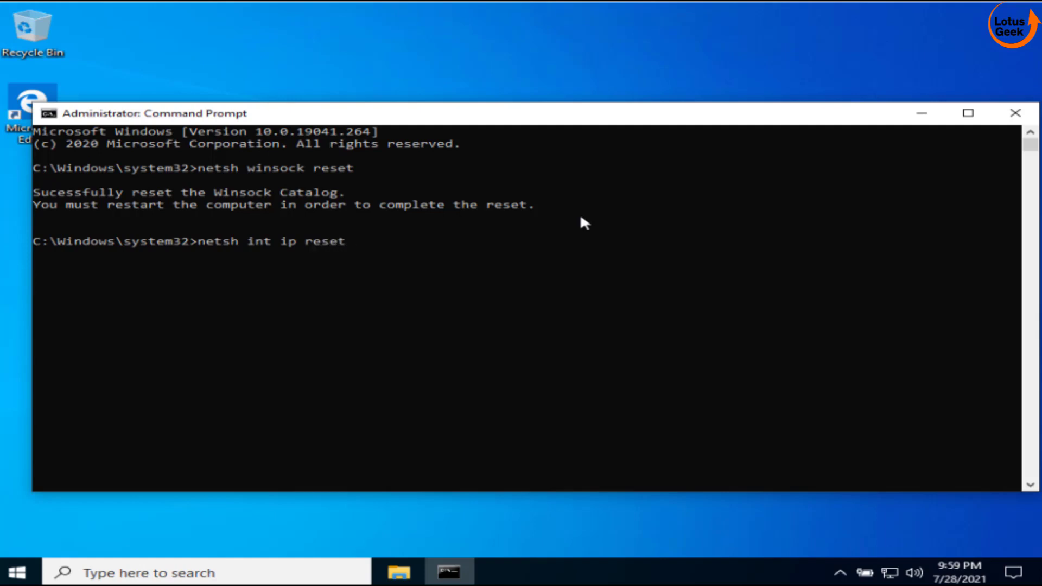
pyautogui.press('Return')
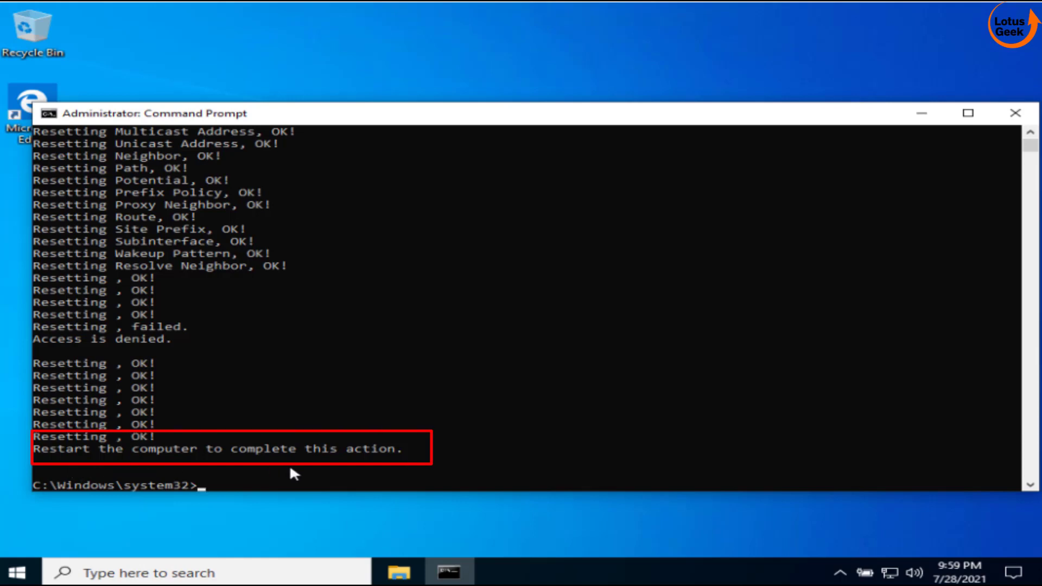
# Close the Command Prompt window with its X button
pyautogui.click(1028, 109)
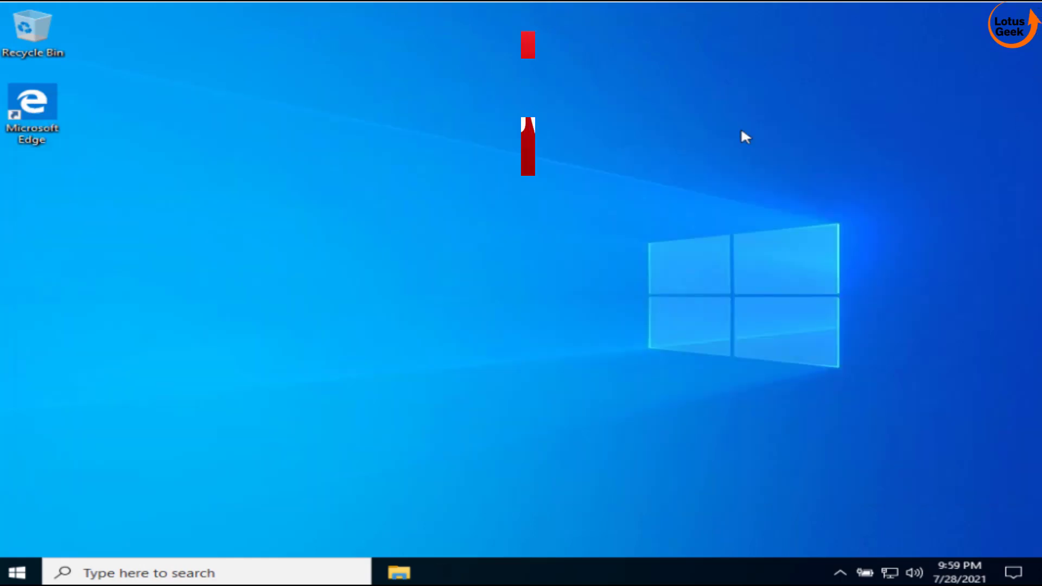